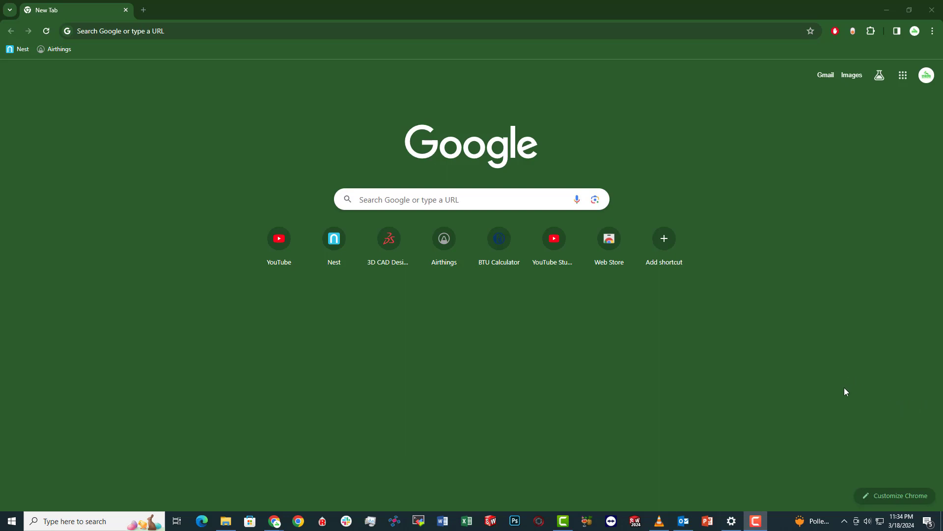
Step: Dismiss the 3DEXPERIENCE welcome tour so SOLIDWORKS Connected can launch
left_click(845, 522)
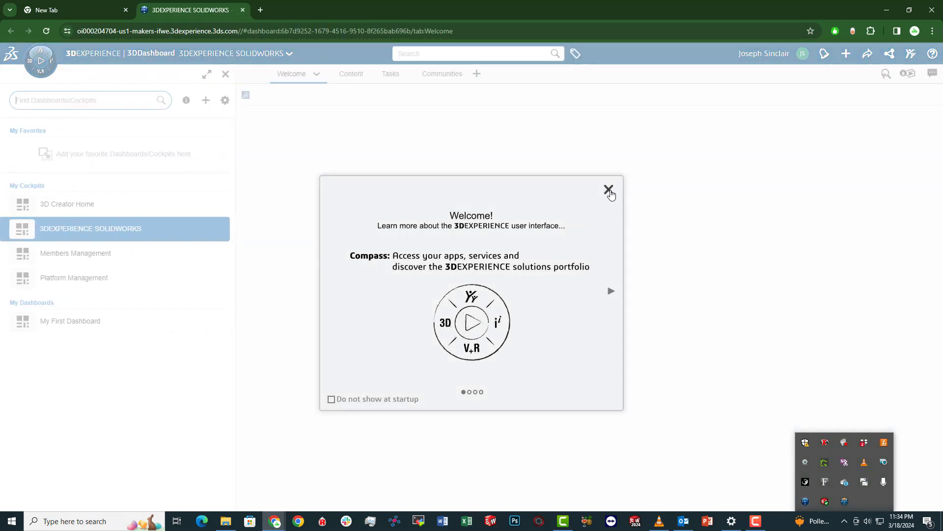
left_click(609, 190)
left_click(608, 191)
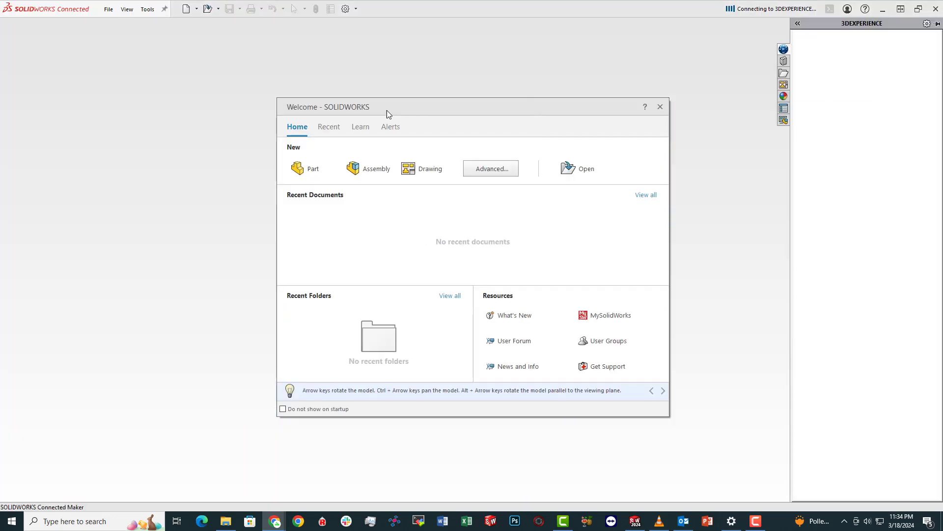
Step: Move the SOLIDWORKS Welcome window aside and close it
left_click_drag(390, 105, 277, 93)
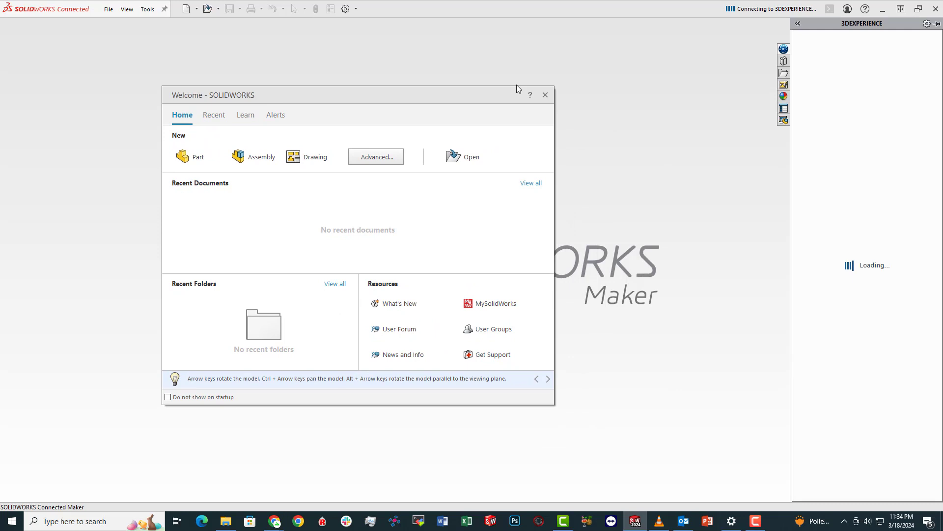
left_click(545, 96)
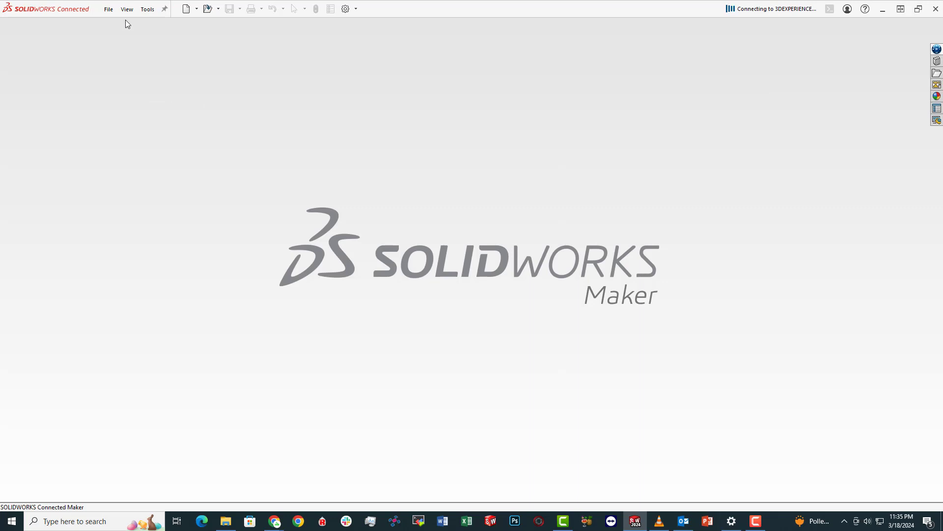
Step: Create a new Part document (Part1) via File > New
left_click(110, 13)
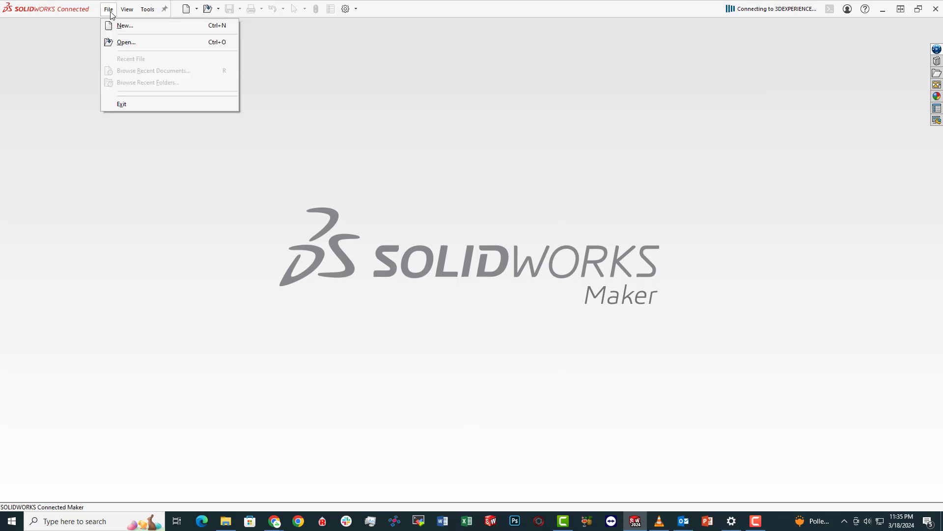
left_click(123, 26)
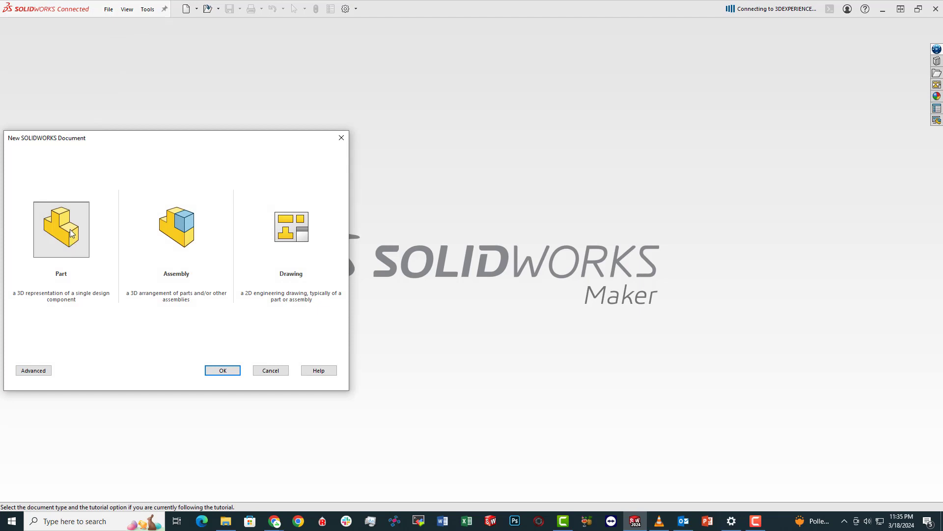
left_click(72, 233)
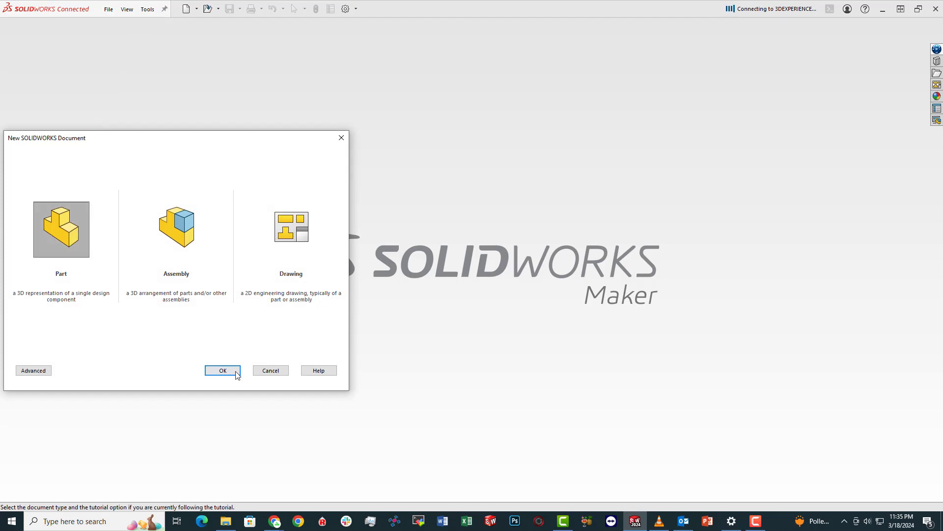
left_click(232, 372)
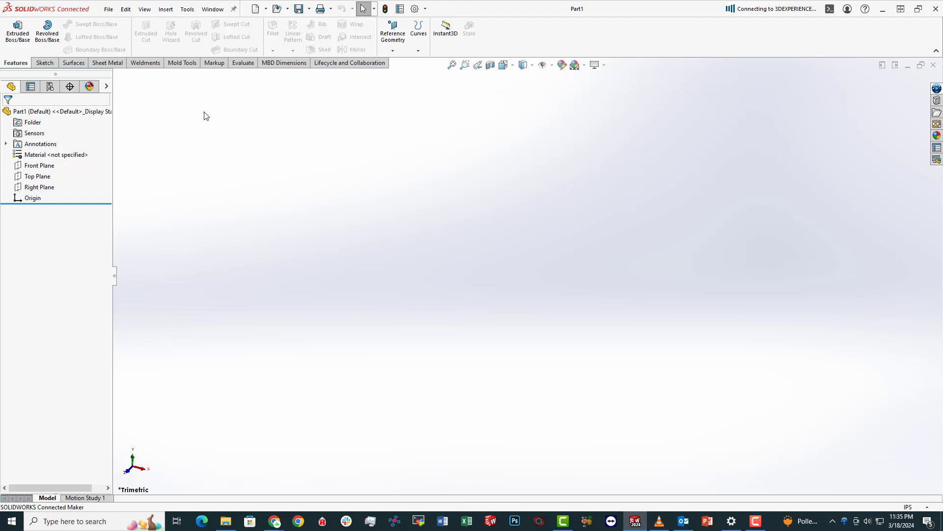
Step: Start a new sketch, Sketch1, on the Top Plane
left_click(45, 65)
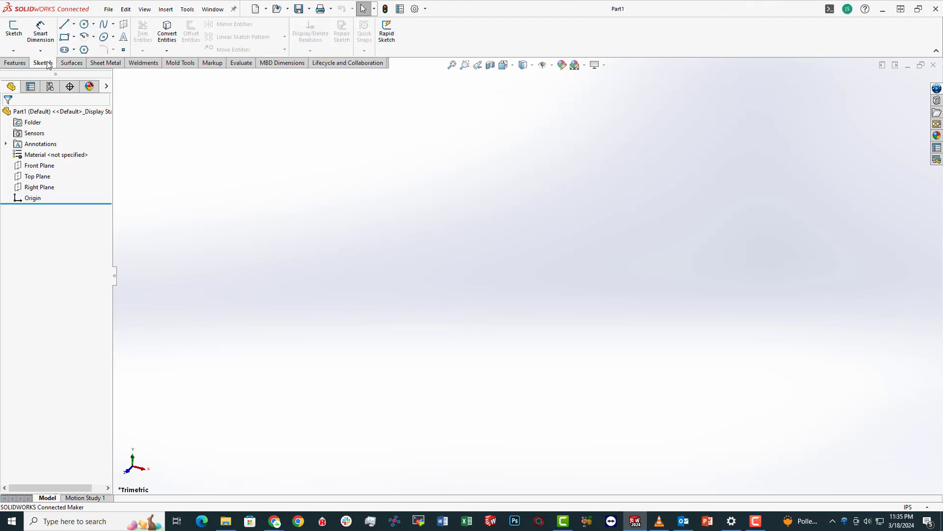
left_click(13, 30)
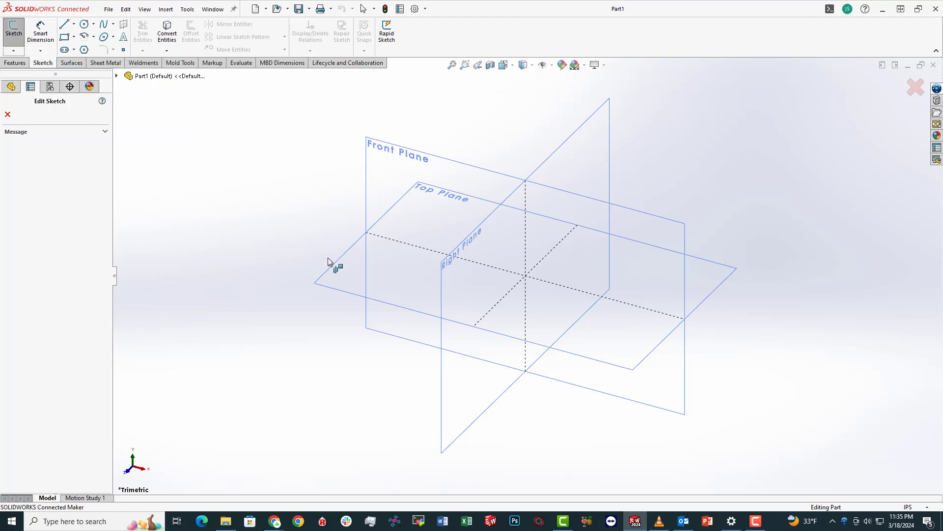
left_click(356, 267)
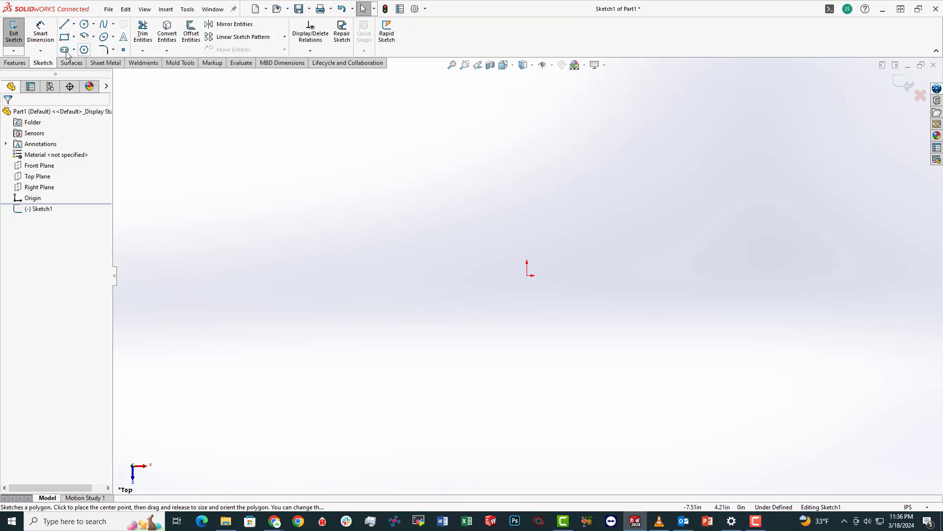
Step: Draw a circle centred on the origin and set its radius to 0.50 in
left_click(83, 25)
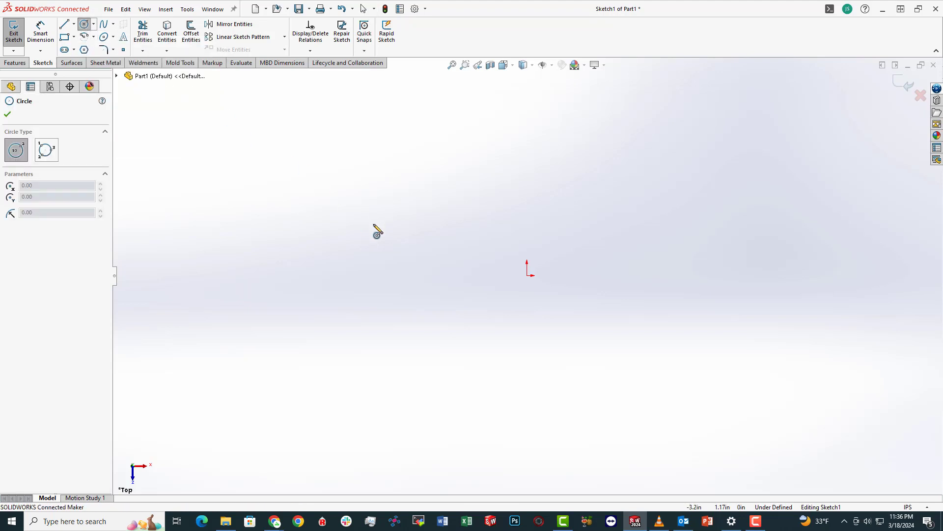
left_click(528, 275)
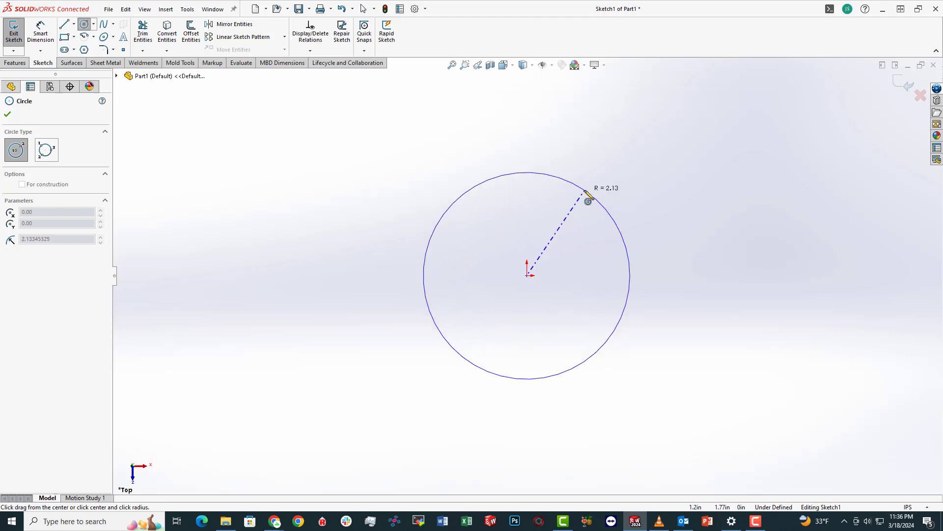
left_click(585, 197)
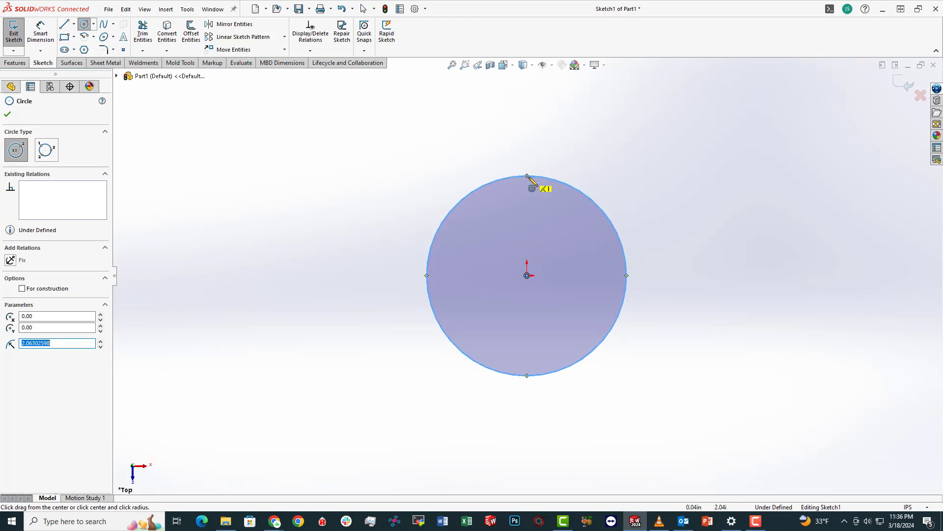
left_click(27, 343)
left_click_drag(60, 343, 10, 343)
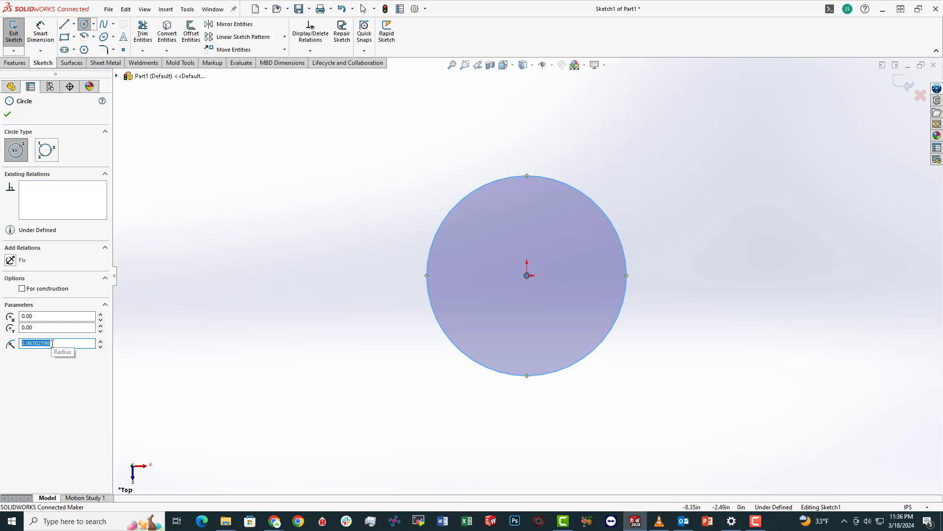
type(".5")
key("Return")
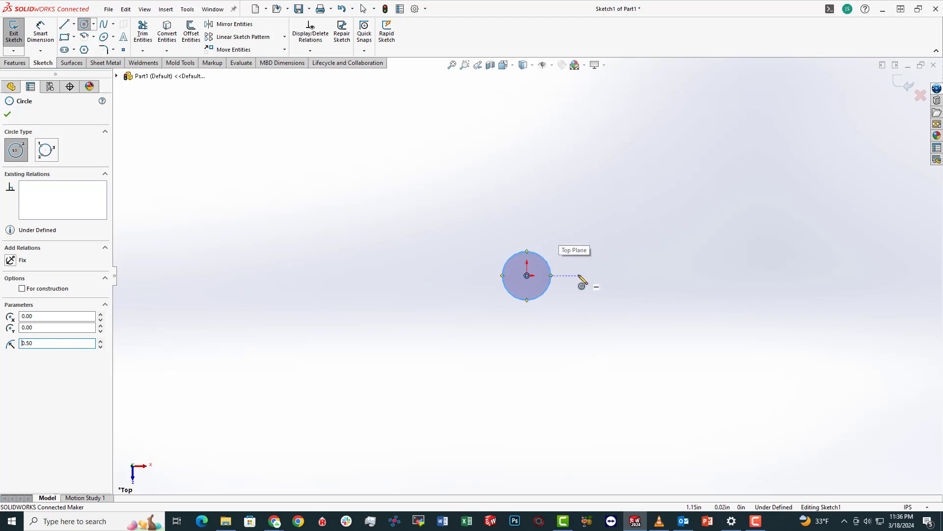
scroll(545, 279, "down", 10)
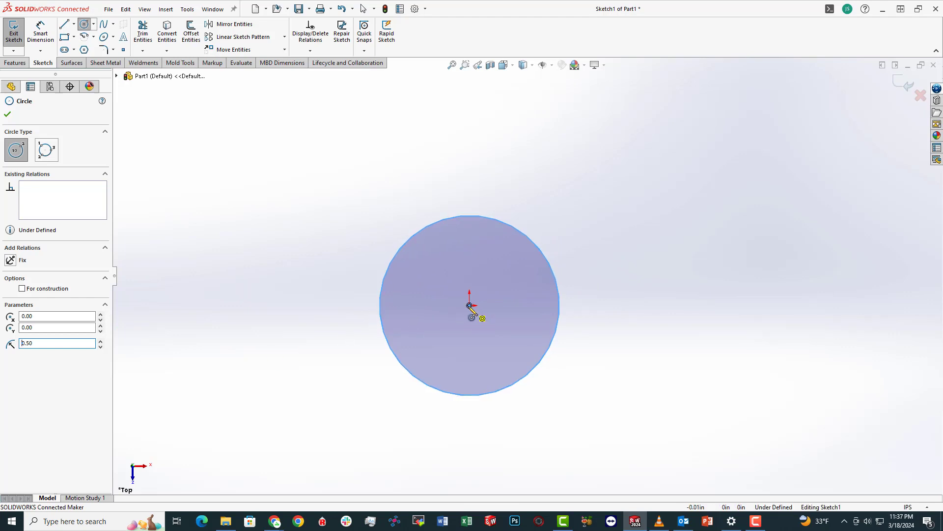
Step: Add a second circle concentric at the origin with radius 0.25 in
left_click(469, 306)
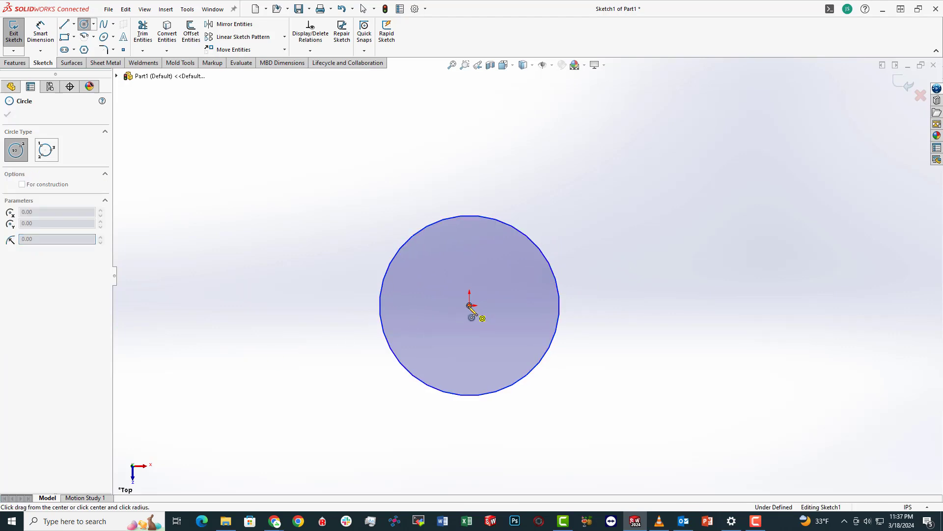
left_click(508, 271)
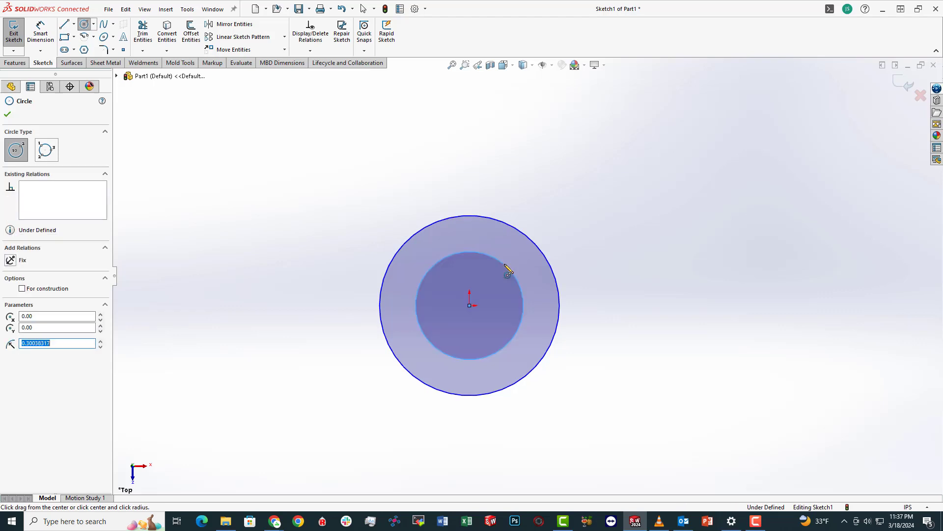
left_click(83, 25)
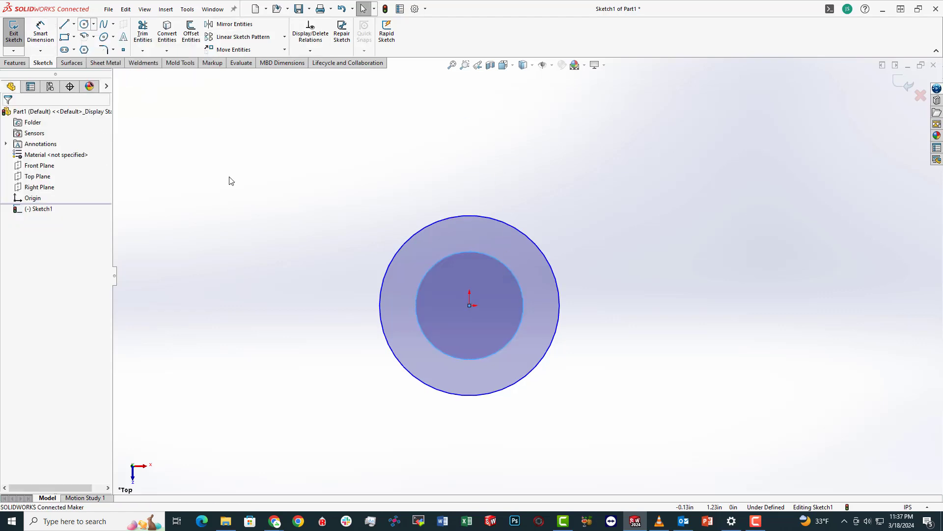
left_click(424, 278)
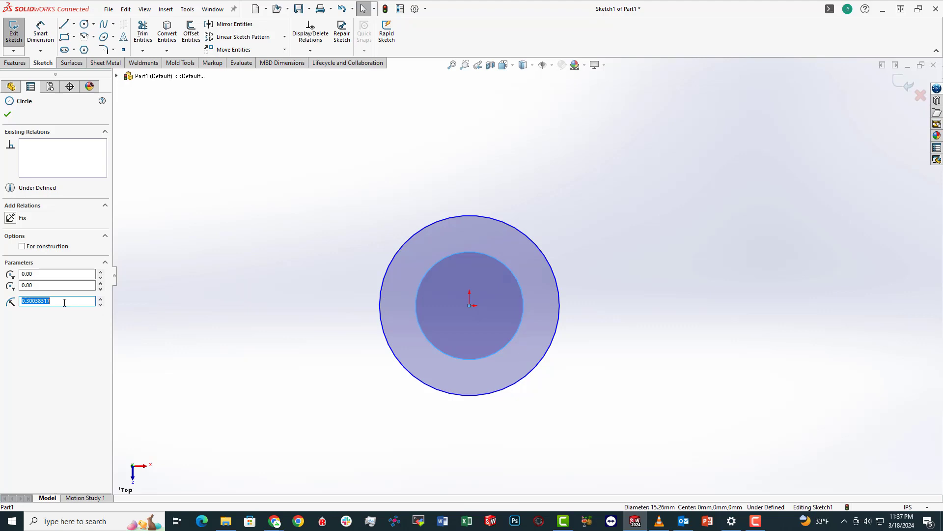
type(".25")
key("Return")
left_click(346, 178)
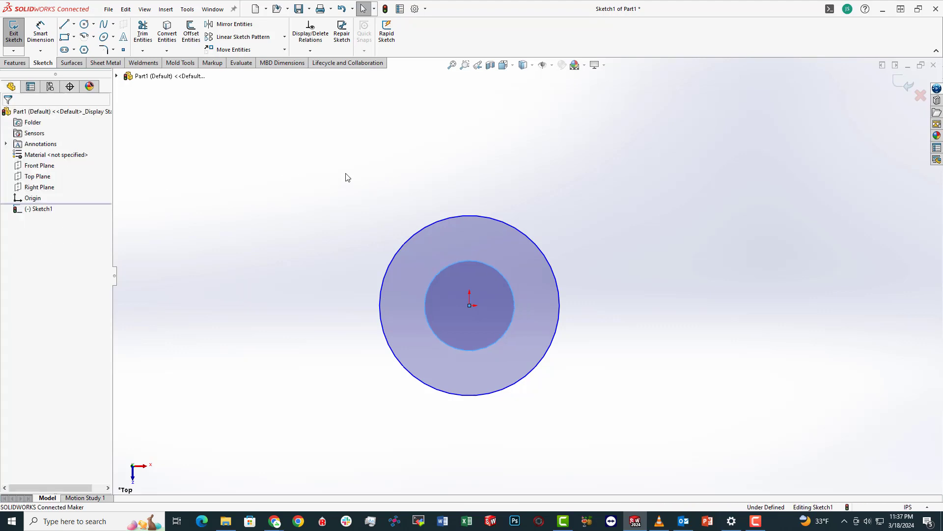
Step: Orbit and zoom to inspect the ring profile, then bring up the Features commands
mouse_move(324, 257)
middle_mouse_down()
mouse_move(427, 212)
mouse_move(594, 306)
mouse_move(564, 386)
middle_mouse_up()
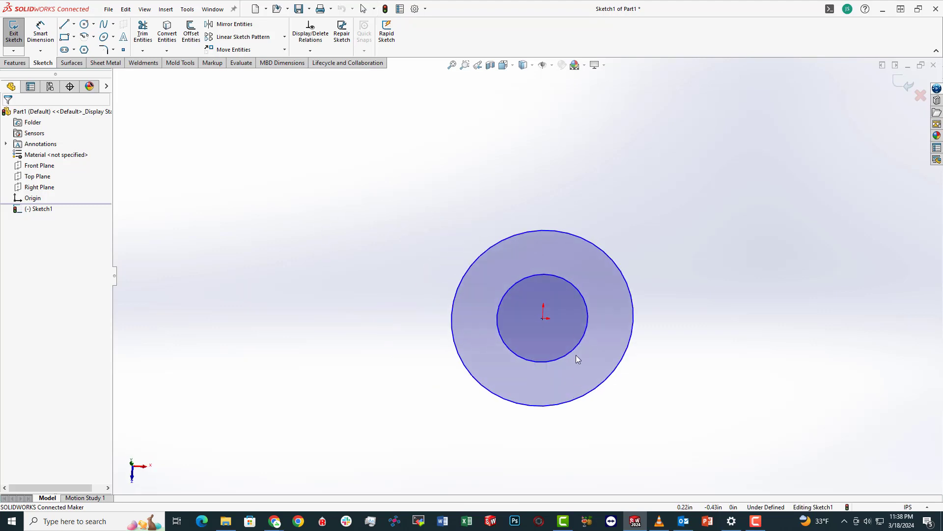
scroll(579, 296, "up", 2)
scroll(578, 293, "down", 1)
scroll(571, 250, "down", 2)
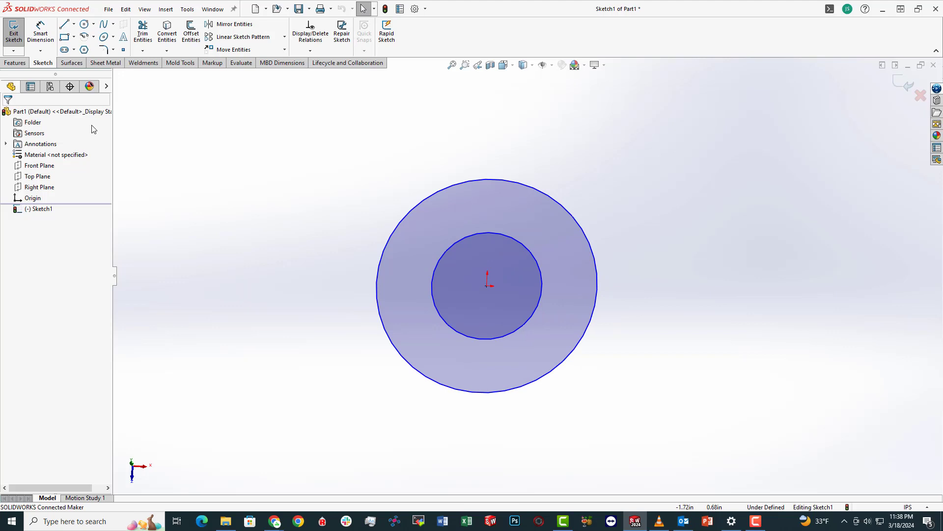
left_click(9, 64)
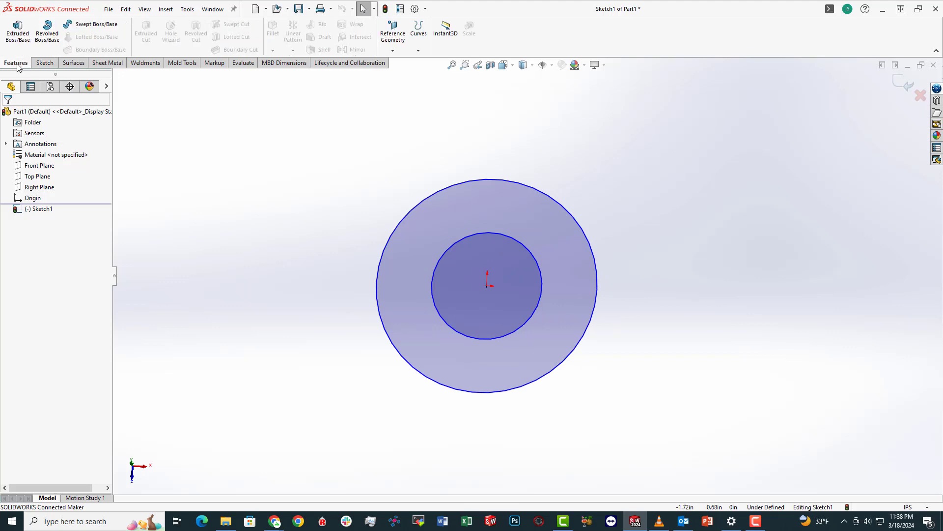
Step: Extrude the ring sketch Blind to 0.10 in, creating Boss-Extrude1
left_click(18, 33)
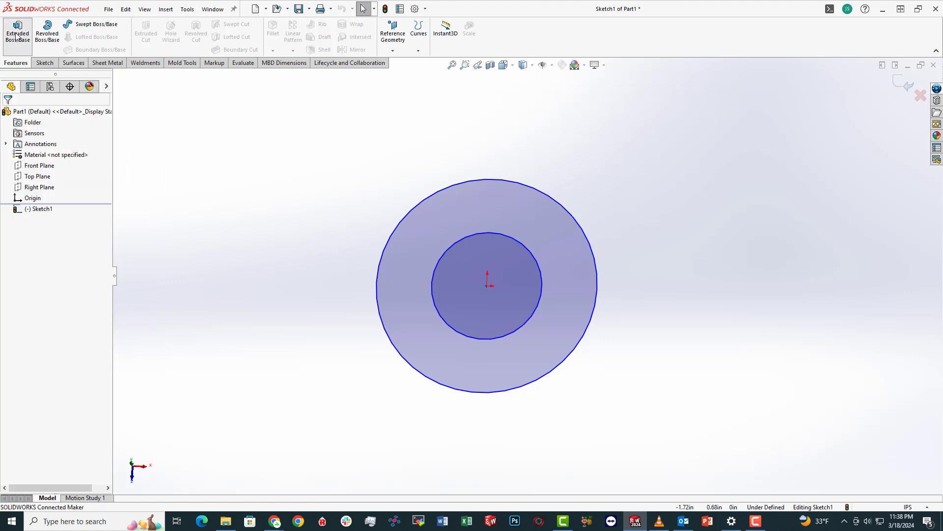
middle_click_drag(306, 199, 371, 300)
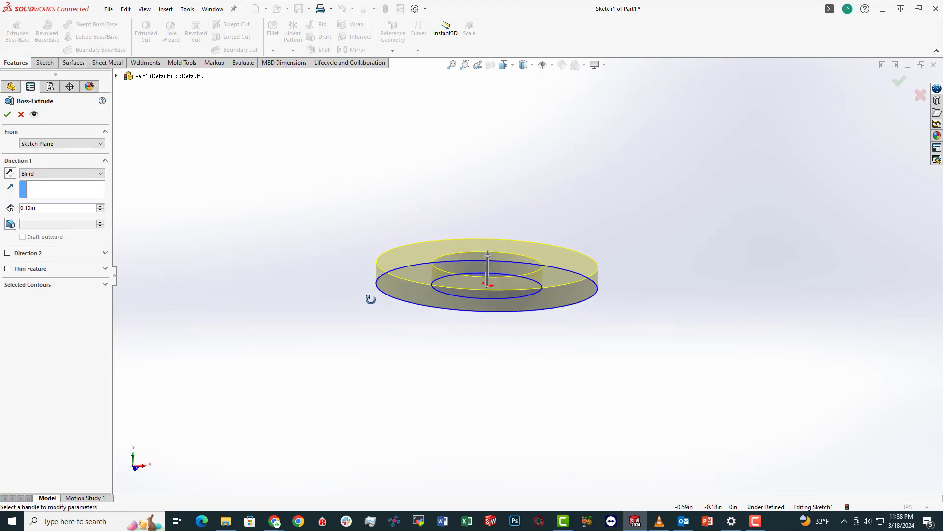
left_click(40, 208)
double_click(20, 208)
left_click(54, 209)
double_click(30, 208)
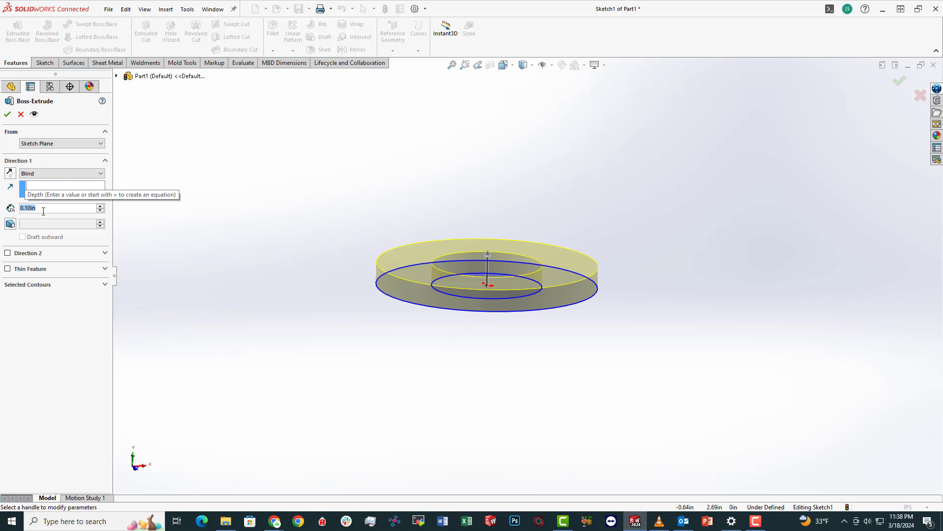
left_click(43, 211)
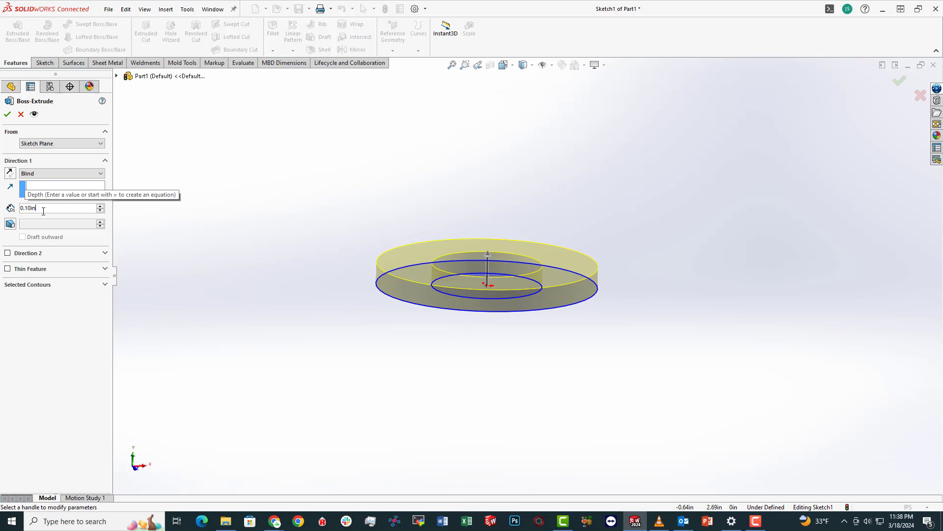
left_click(8, 115)
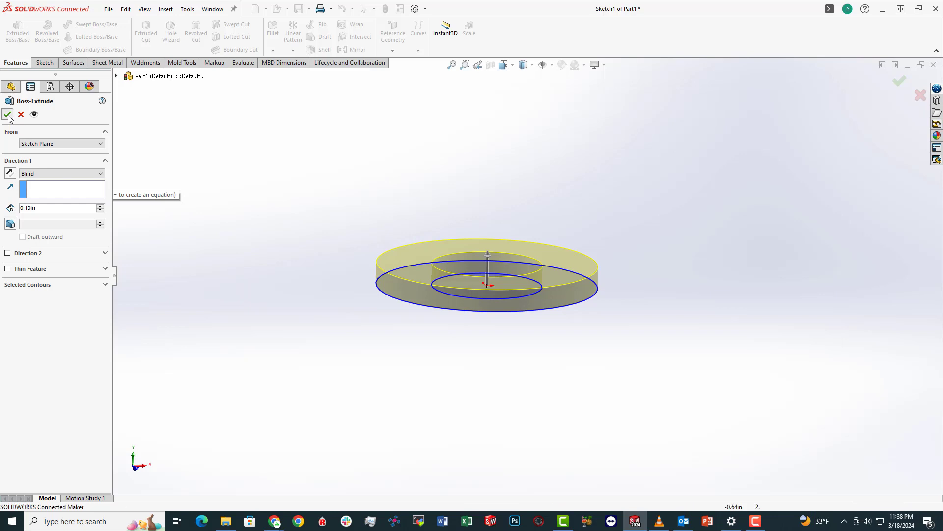
middle_click_drag(419, 225, 442, 245)
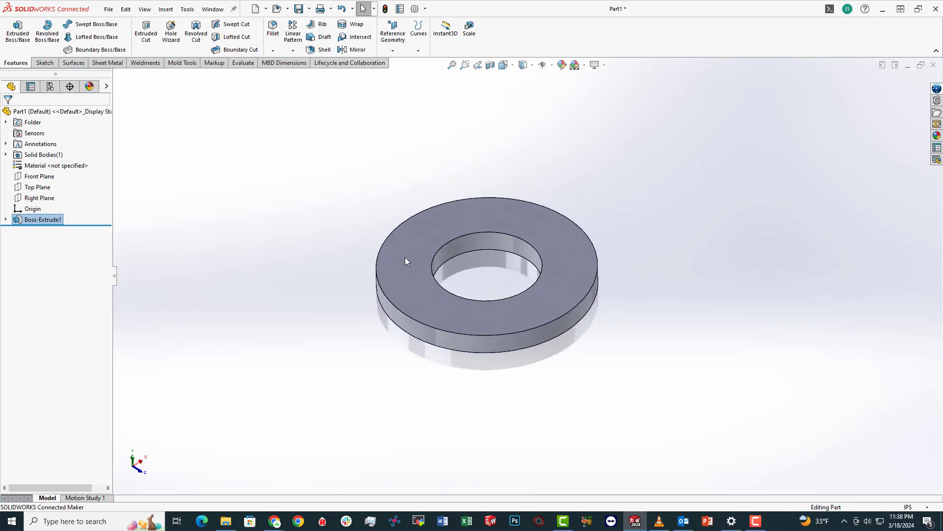
middle_click_drag(387, 259, 595, 364)
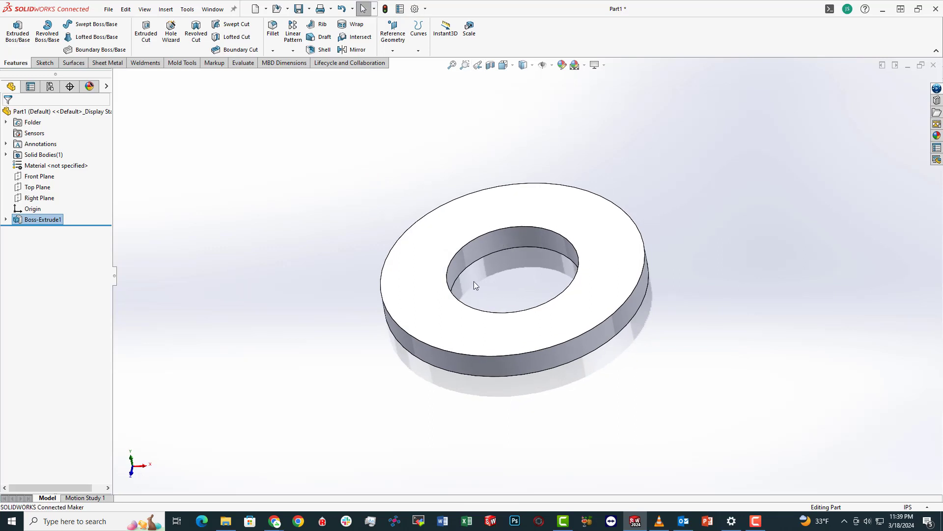
mouse_move(478, 270)
middle_mouse_down()
mouse_move(449, 229)
mouse_move(485, 263)
middle_mouse_up()
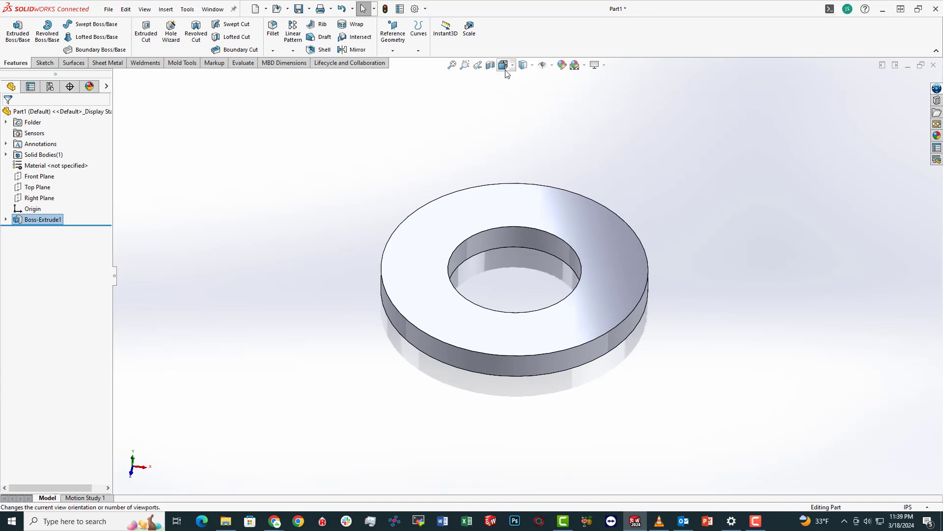
left_click(506, 71)
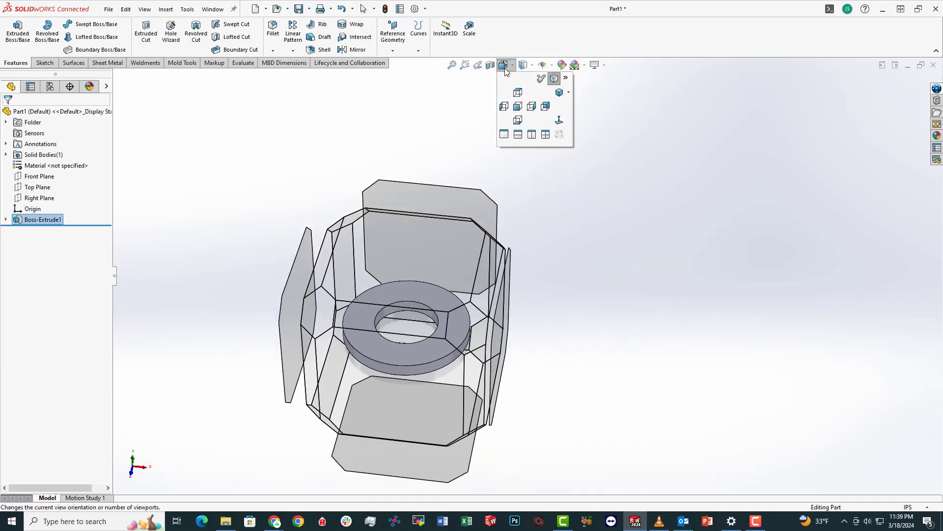
left_click(517, 94)
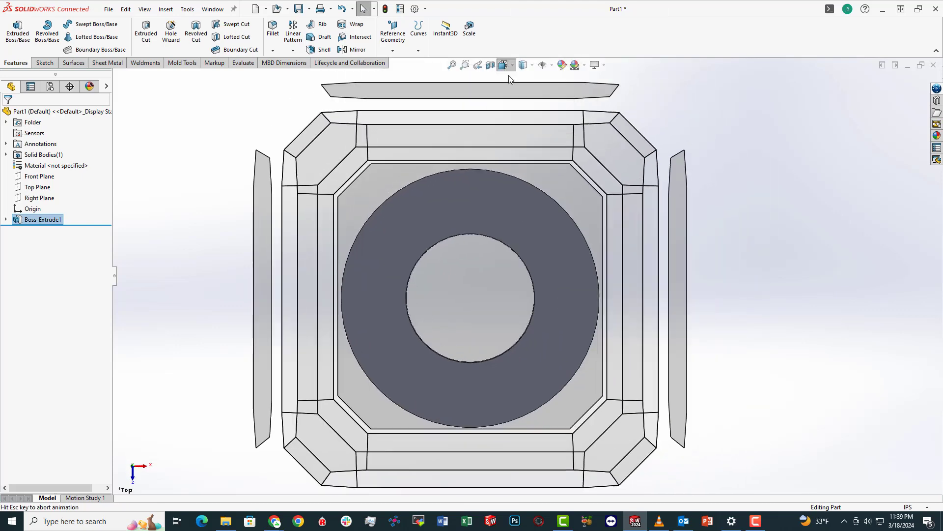
left_click(517, 121)
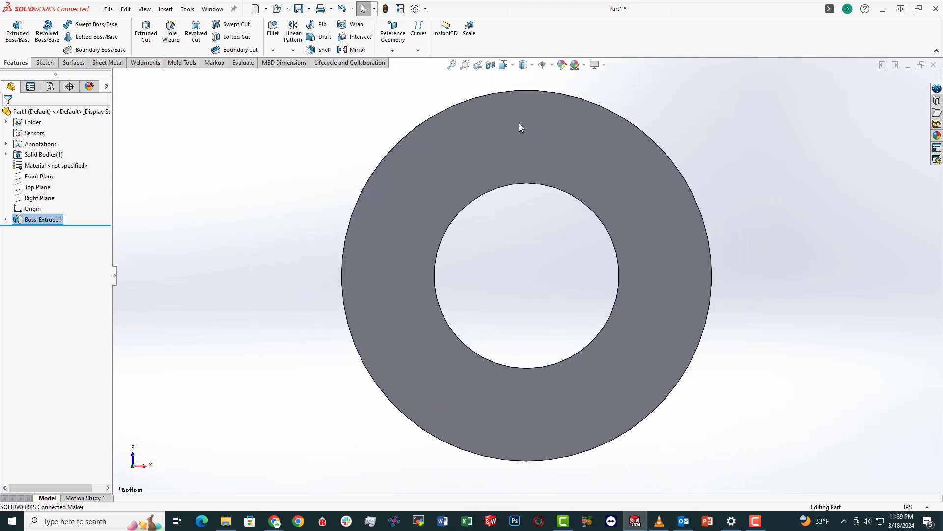
left_click(503, 65)
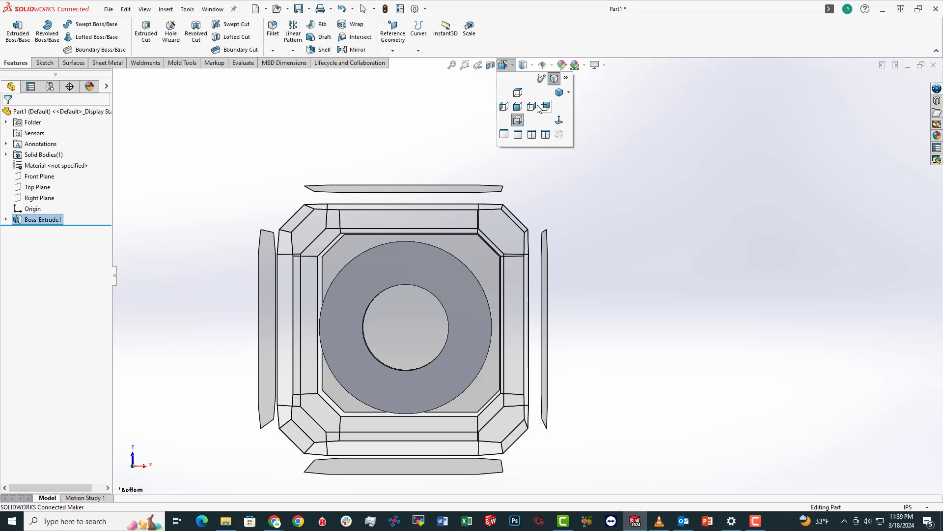
left_click(531, 108)
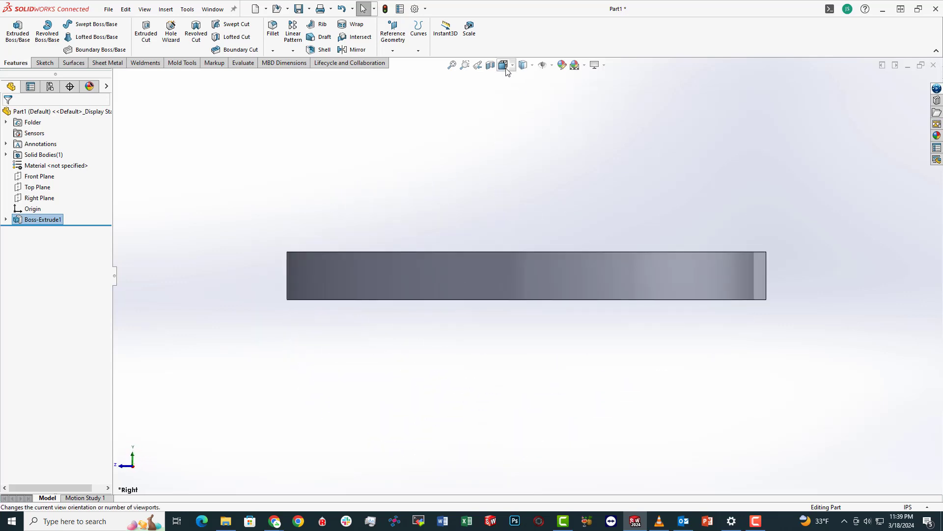
left_click(506, 70)
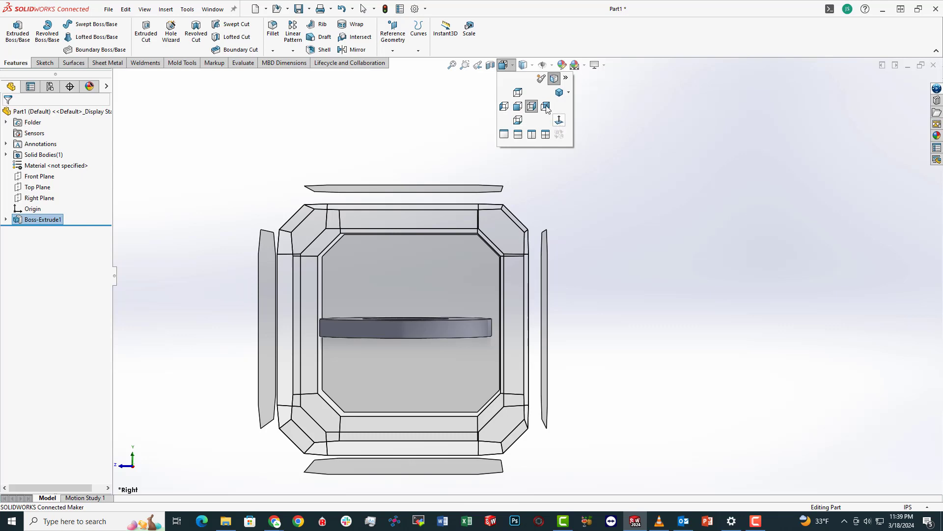
left_click(454, 138)
middle_click_drag(507, 146, 565, 200)
scroll(560, 231, "up", 2)
middle_click_drag(475, 345, 582, 195)
scroll(576, 195, "down", 4)
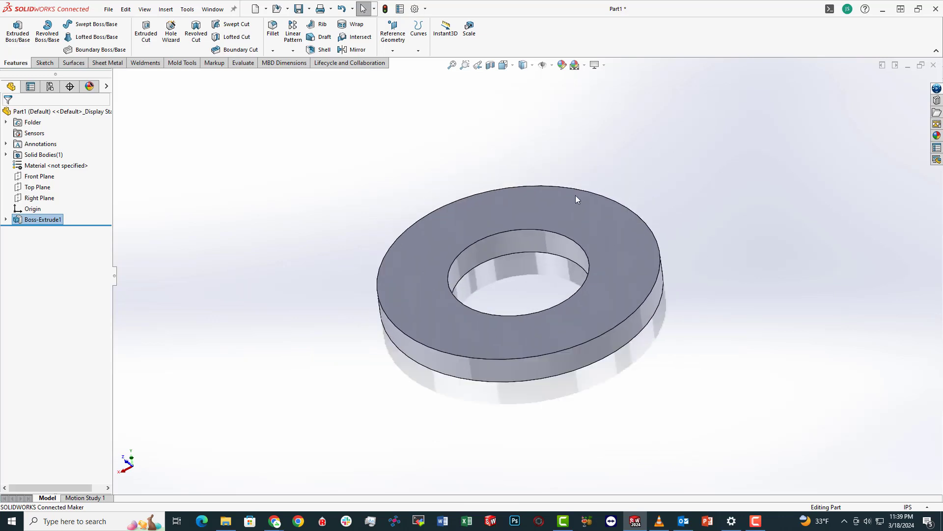
scroll(520, 255, "up", 1)
scroll(561, 244, "down", 2)
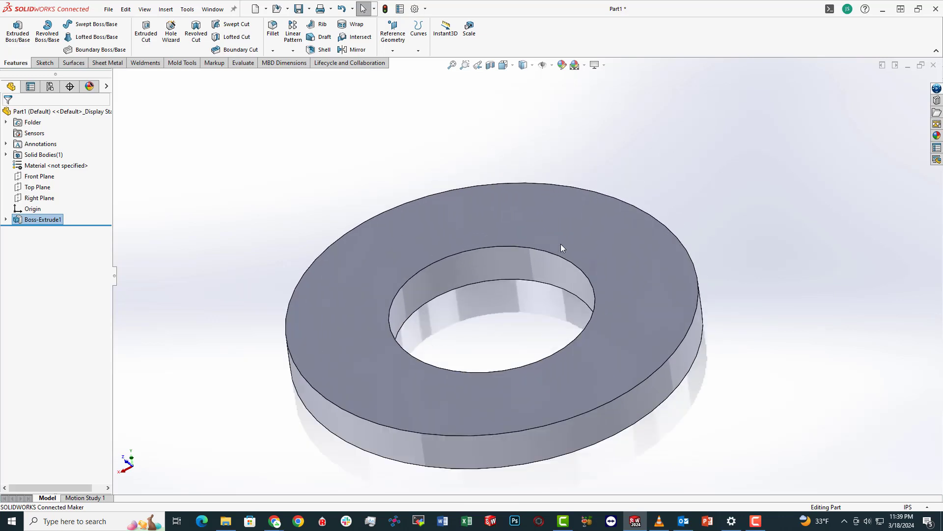
middle_click_drag(444, 246, 372, 244)
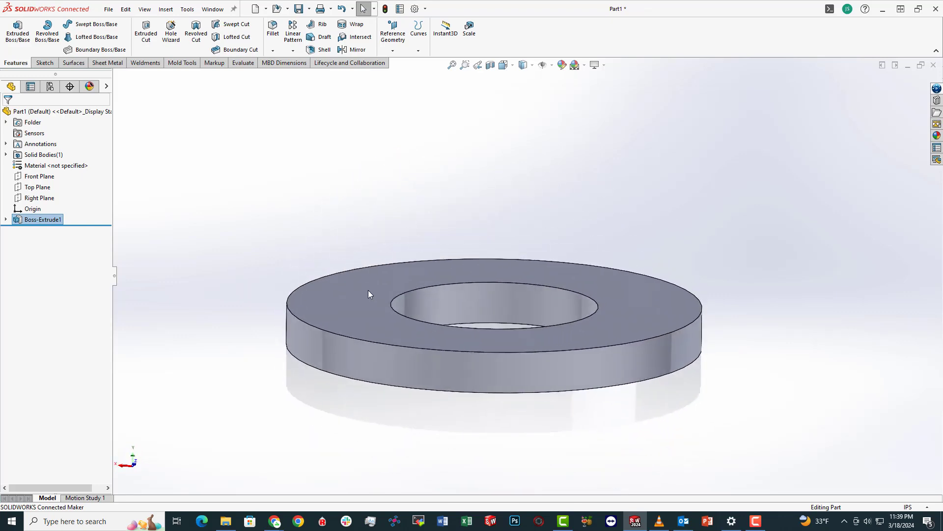
middle_click_drag(369, 294, 432, 337)
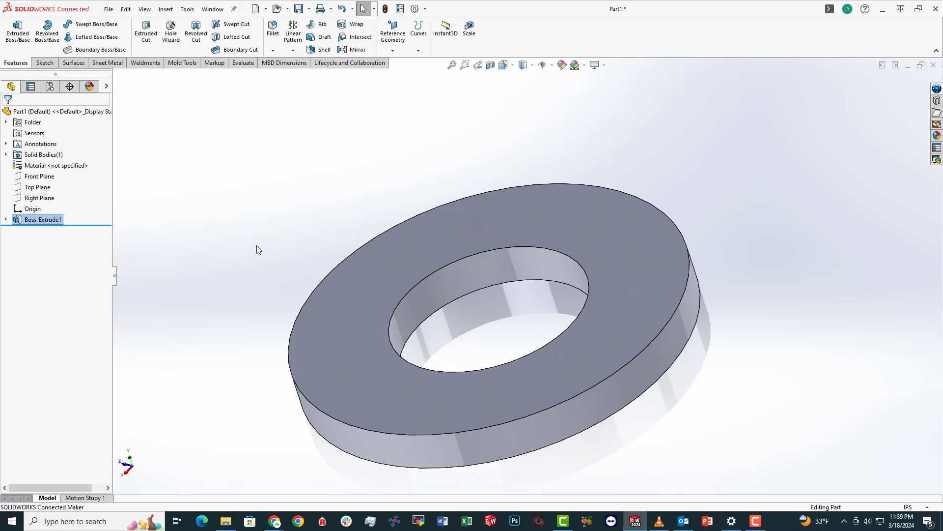
scroll(565, 240, "up", 3)
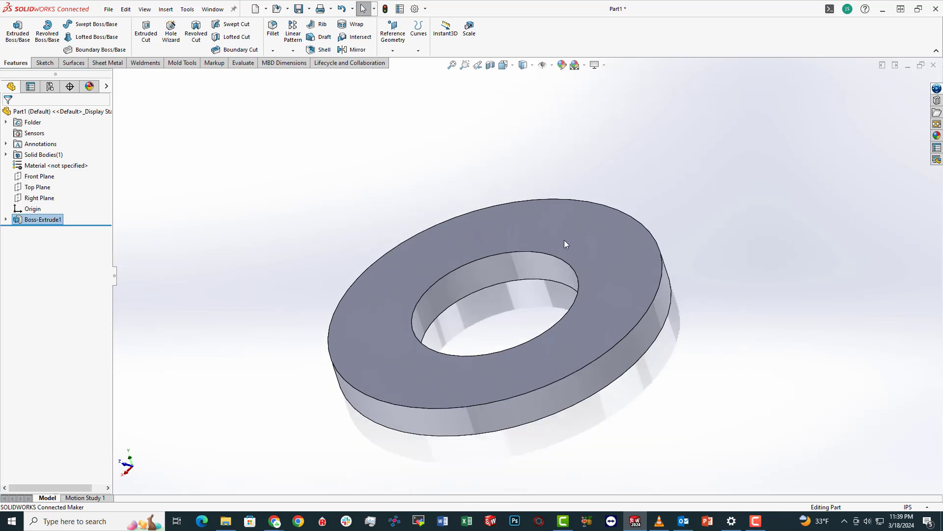